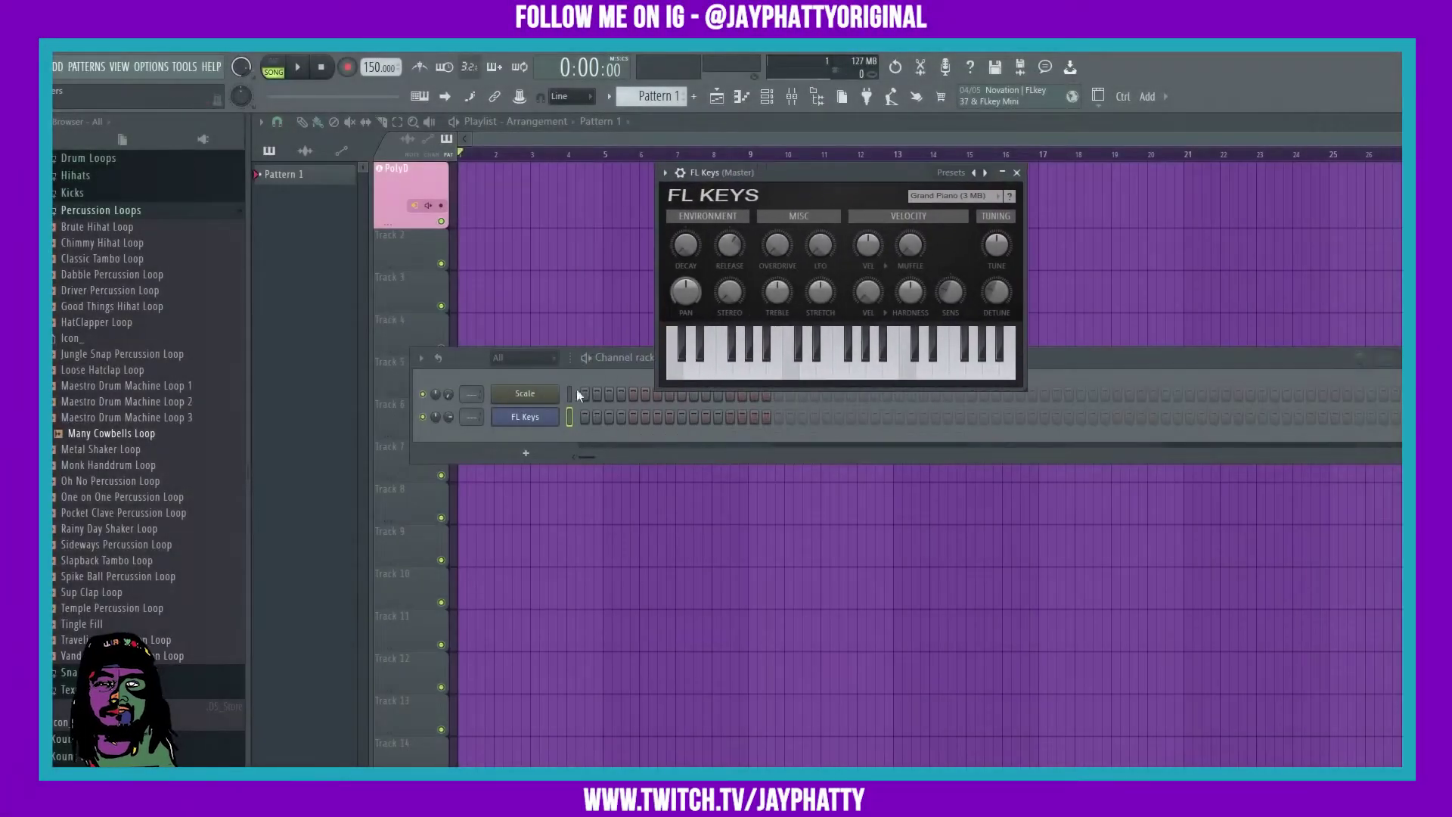
Bring the Channel rack in front of the FL Keys plugin window
left_click(1052, 360)
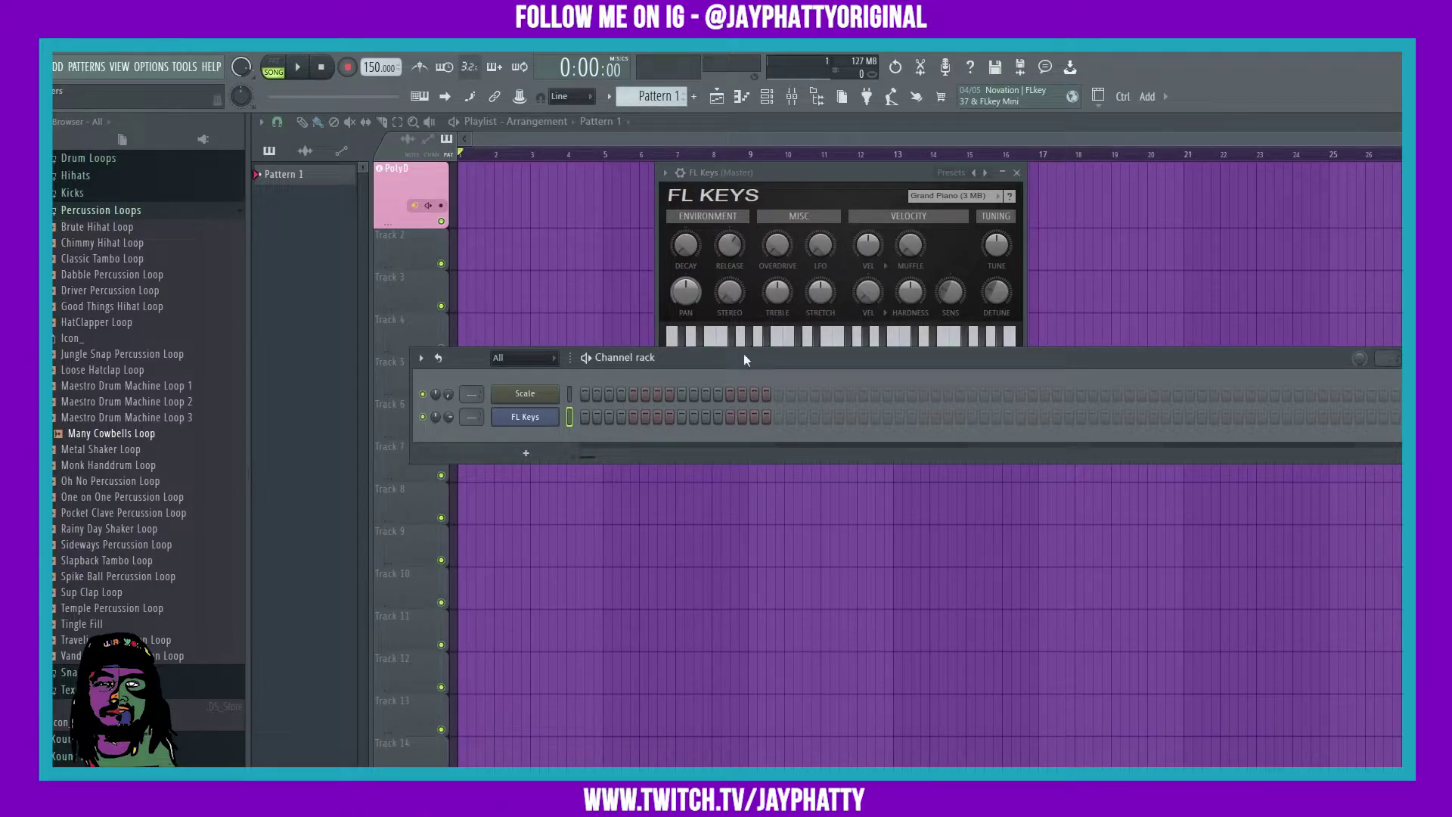
Open the Piano roll from the FL Keys channel's right-click menu
right_click(543, 422)
left_click(489, 442)
right_click(522, 417)
left_click(609, 411)
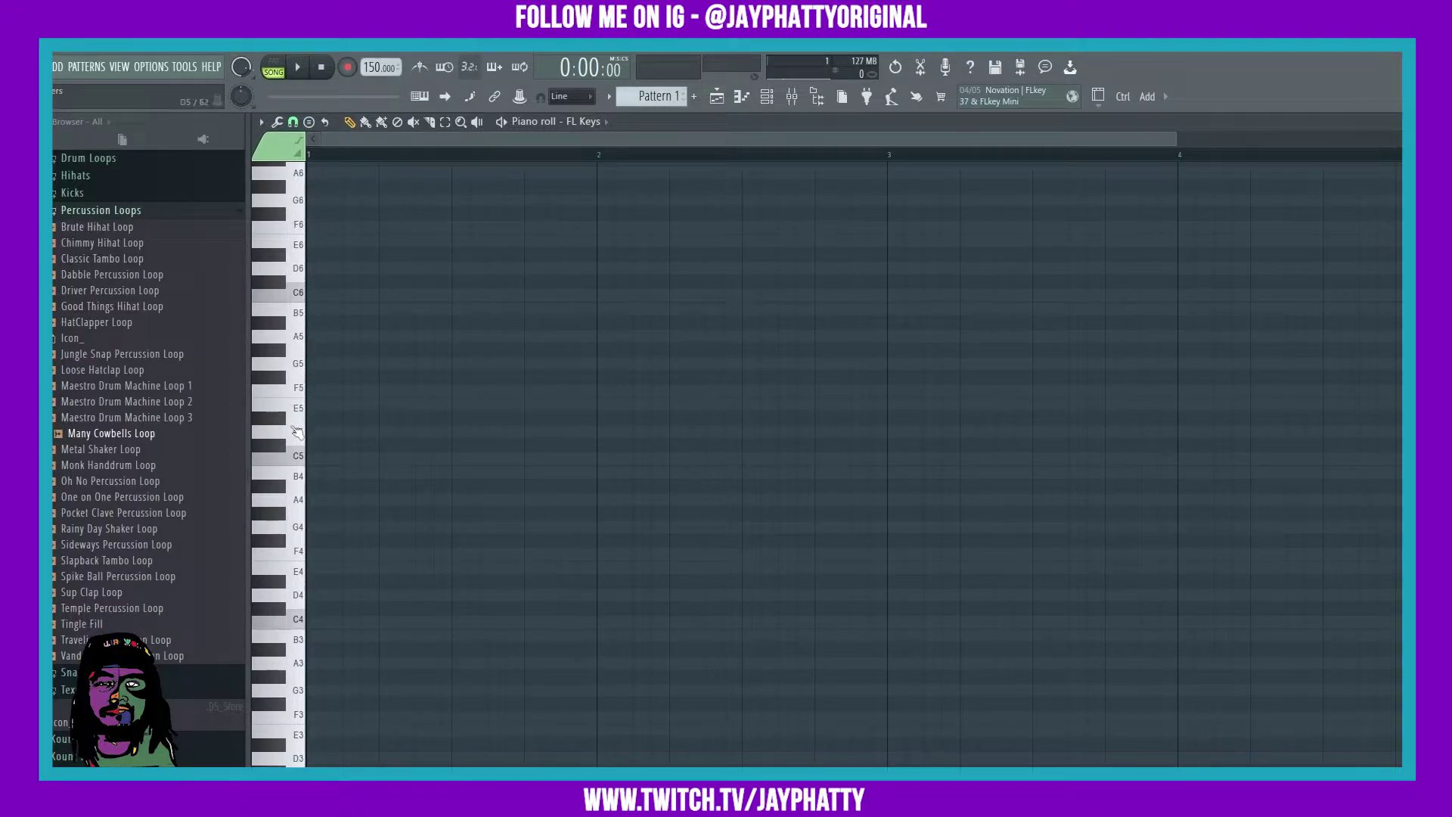
Set piano roll scale highlighting to Minor Natural (Aeolian) from the options menu
left_click(262, 122)
mouse_move(278, 198)
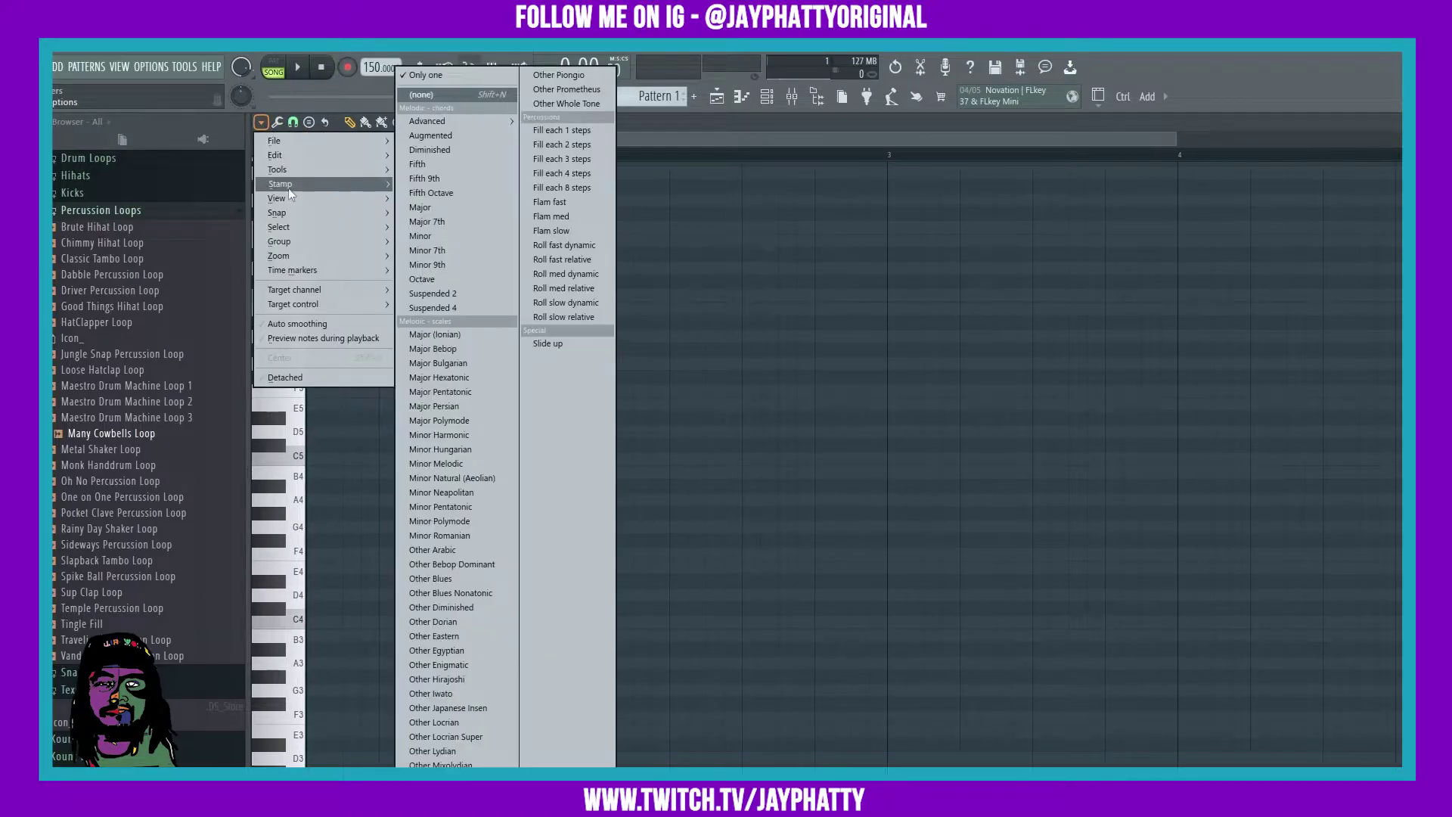
mouse_move(444, 419)
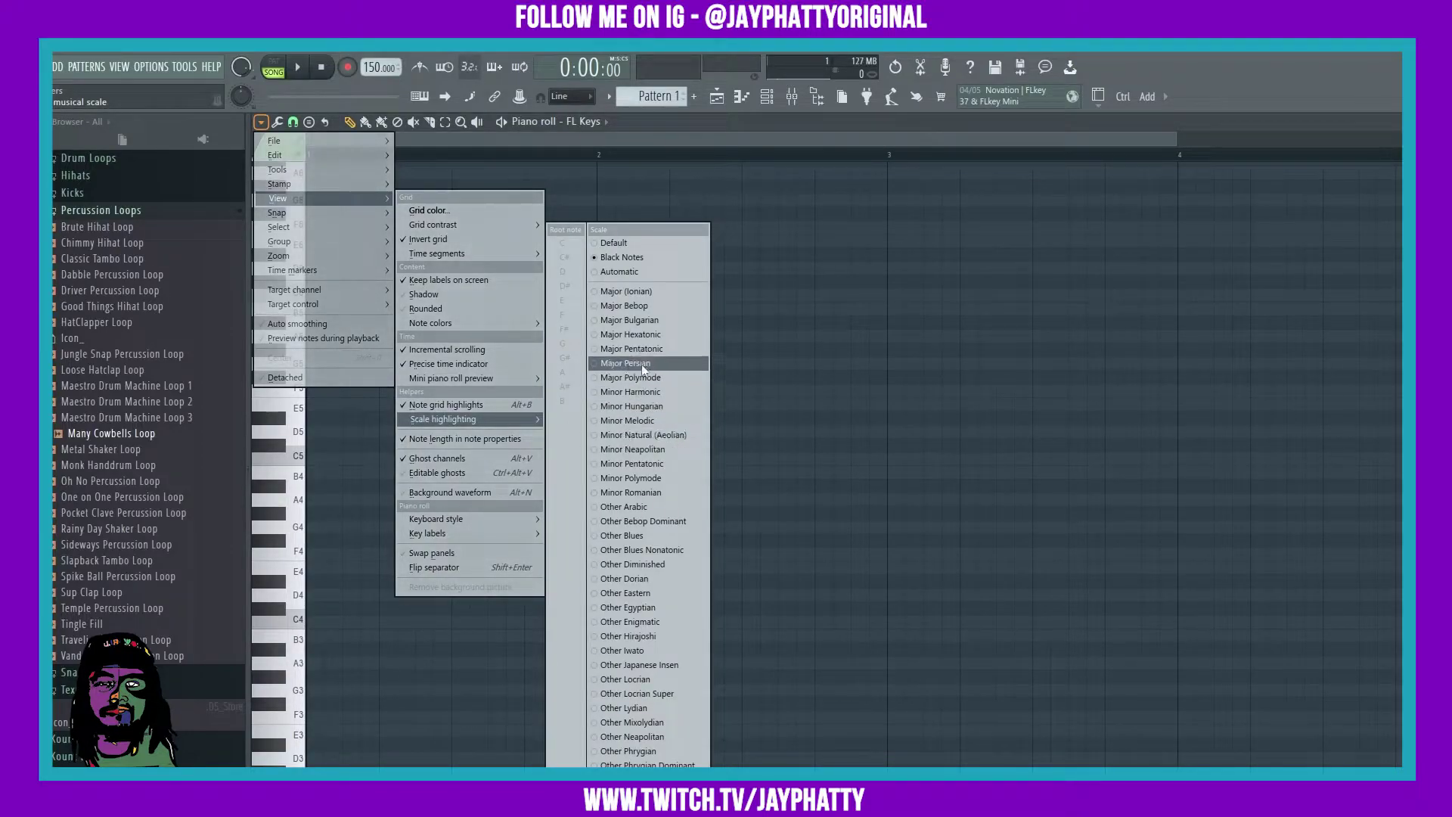
left_click(637, 434)
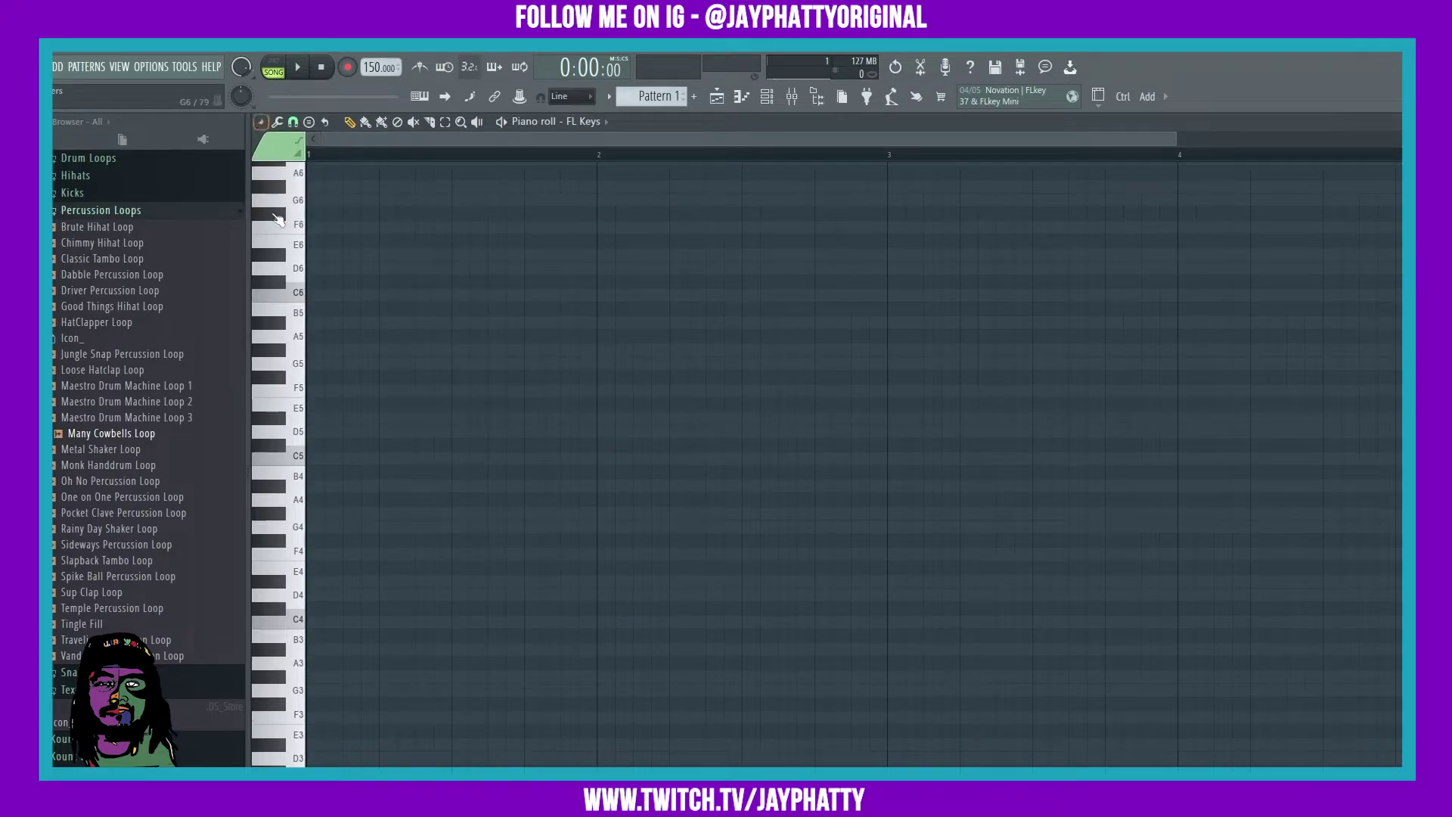
left_click(261, 121)
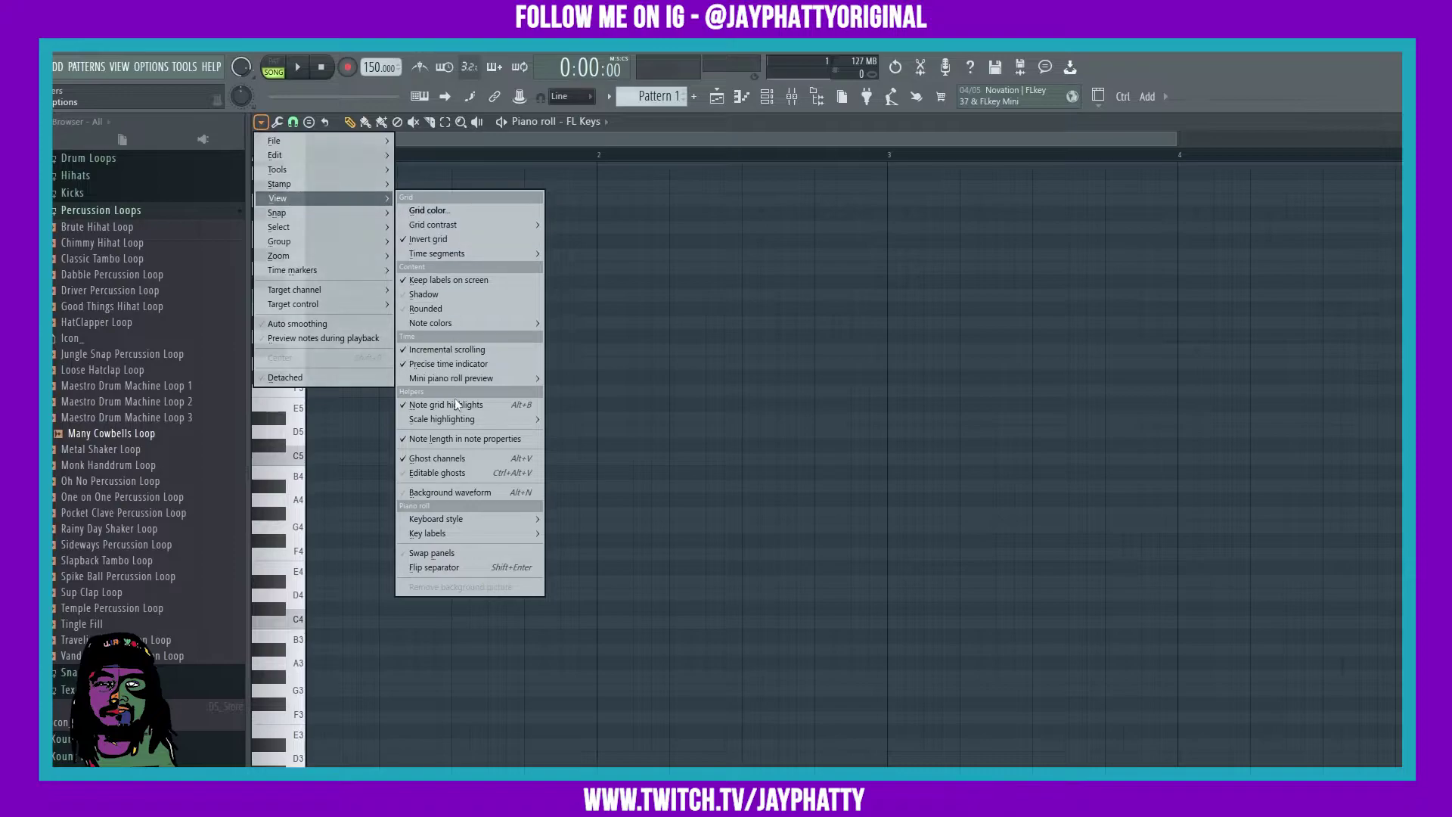
mouse_move(444, 418)
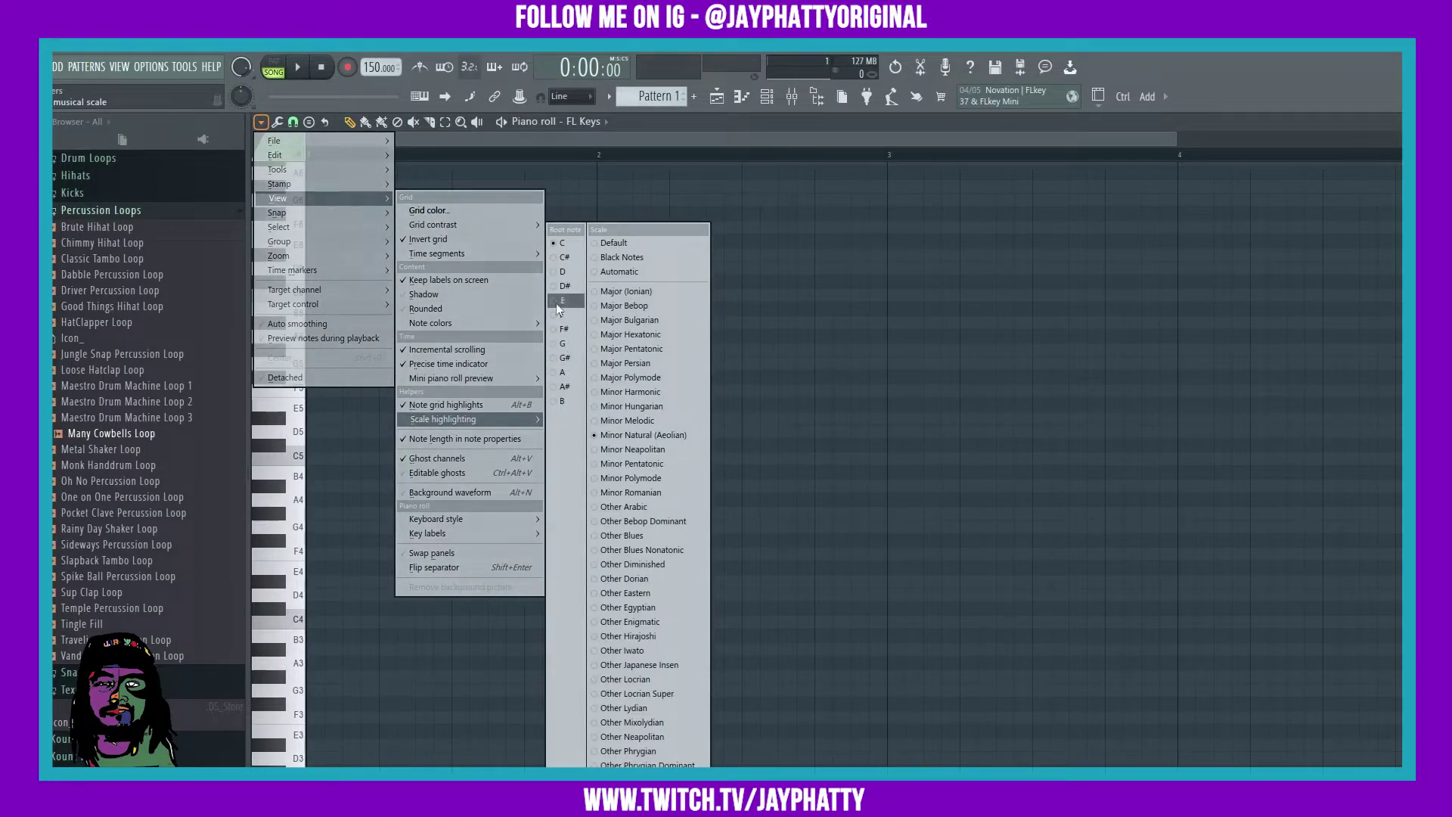
Choose E as the scale highlighting root note
left_click(556, 303)
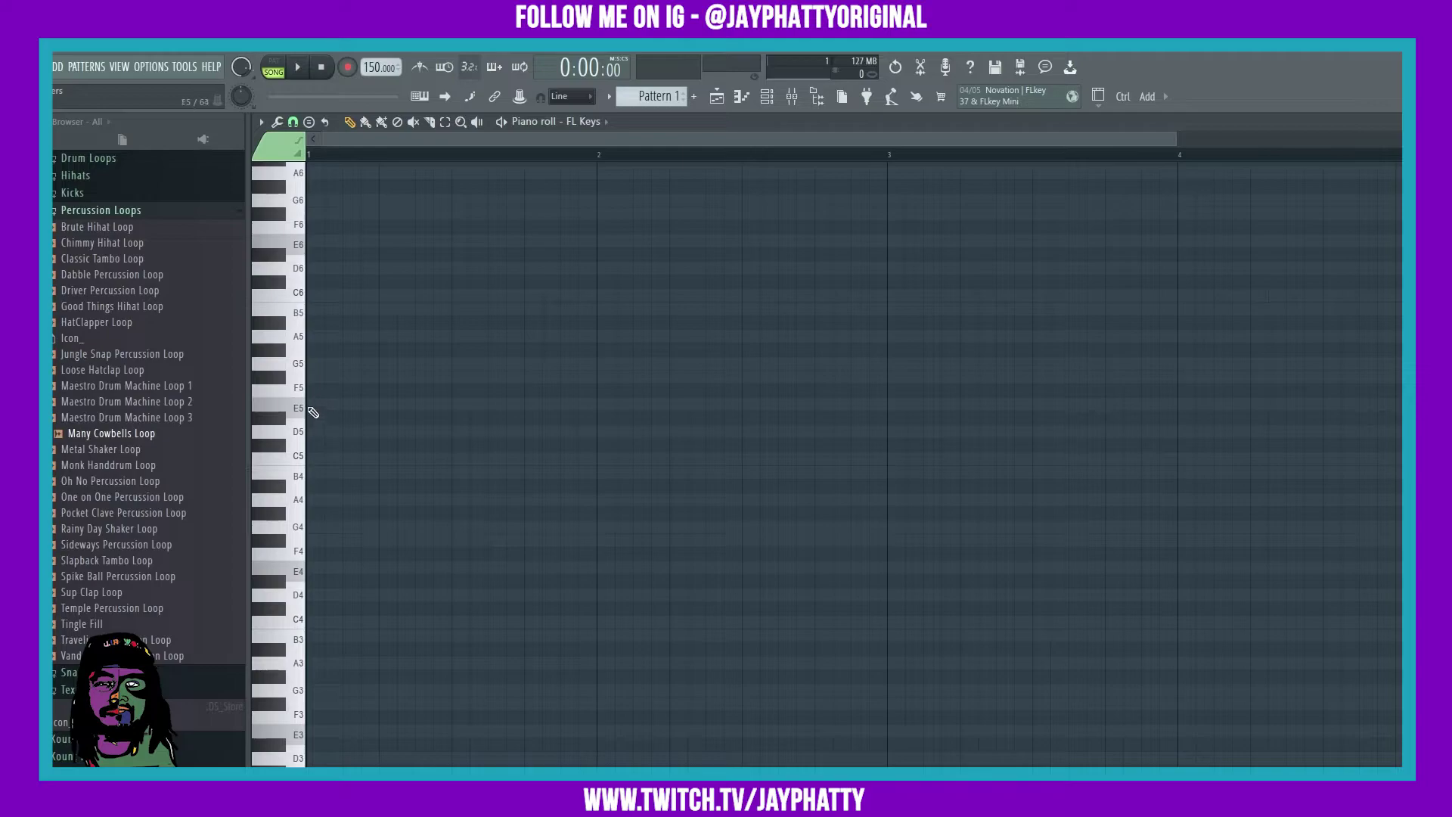
Switch scale highlighting to Major (Ionian) in the piano roll options
left_click(293, 122)
left_click(261, 121)
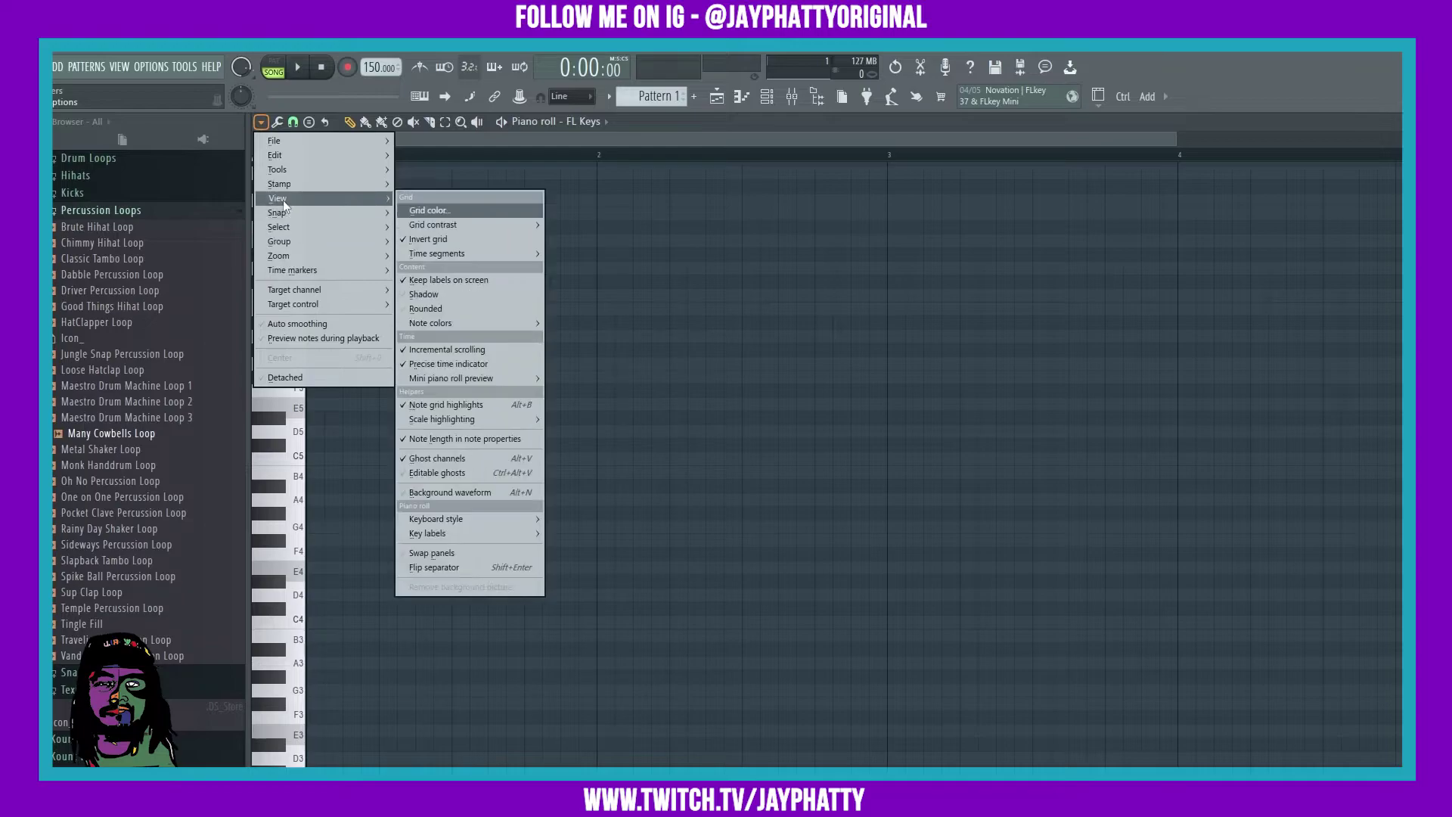
mouse_move(279, 197)
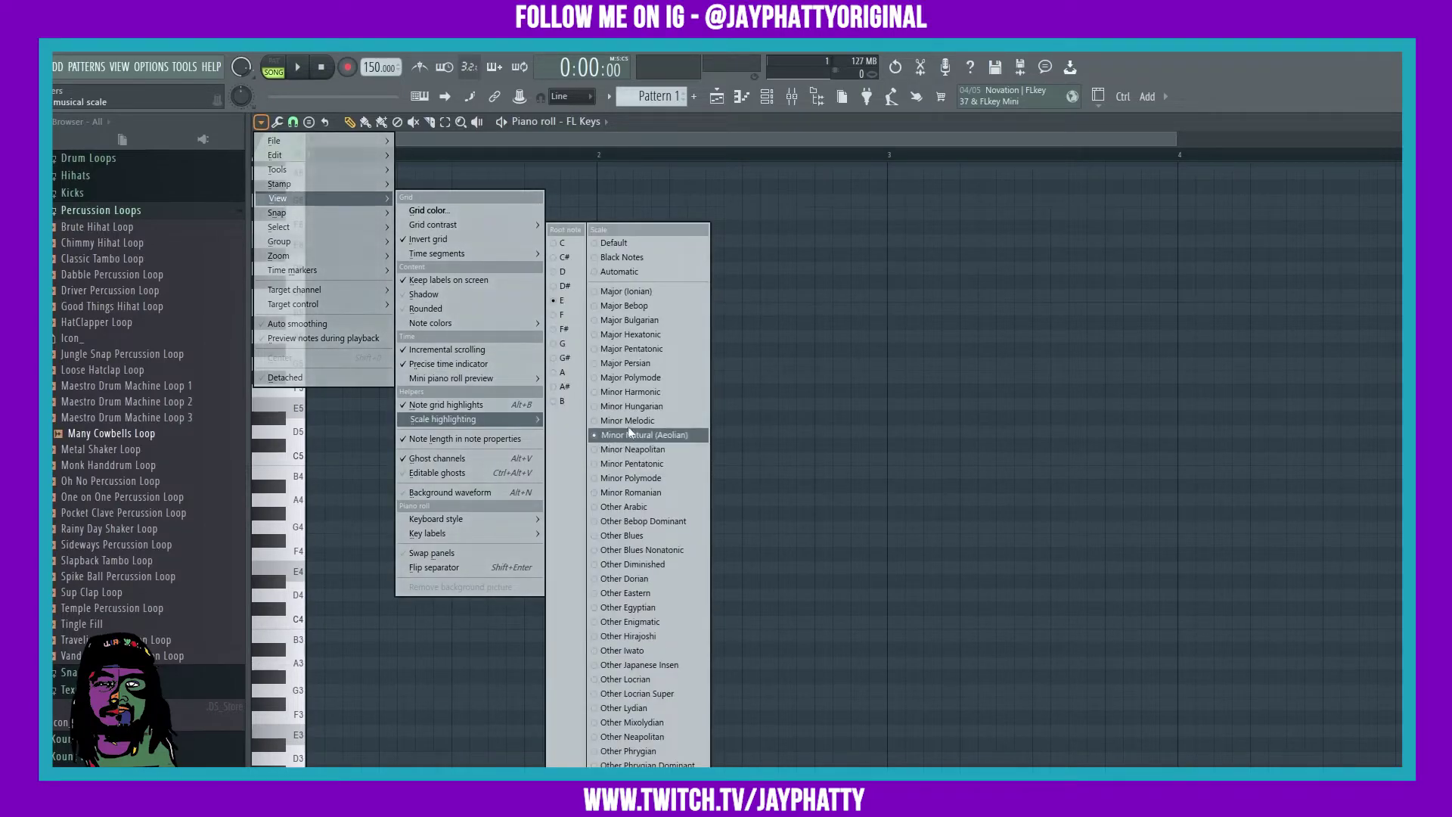
mouse_move(444, 420)
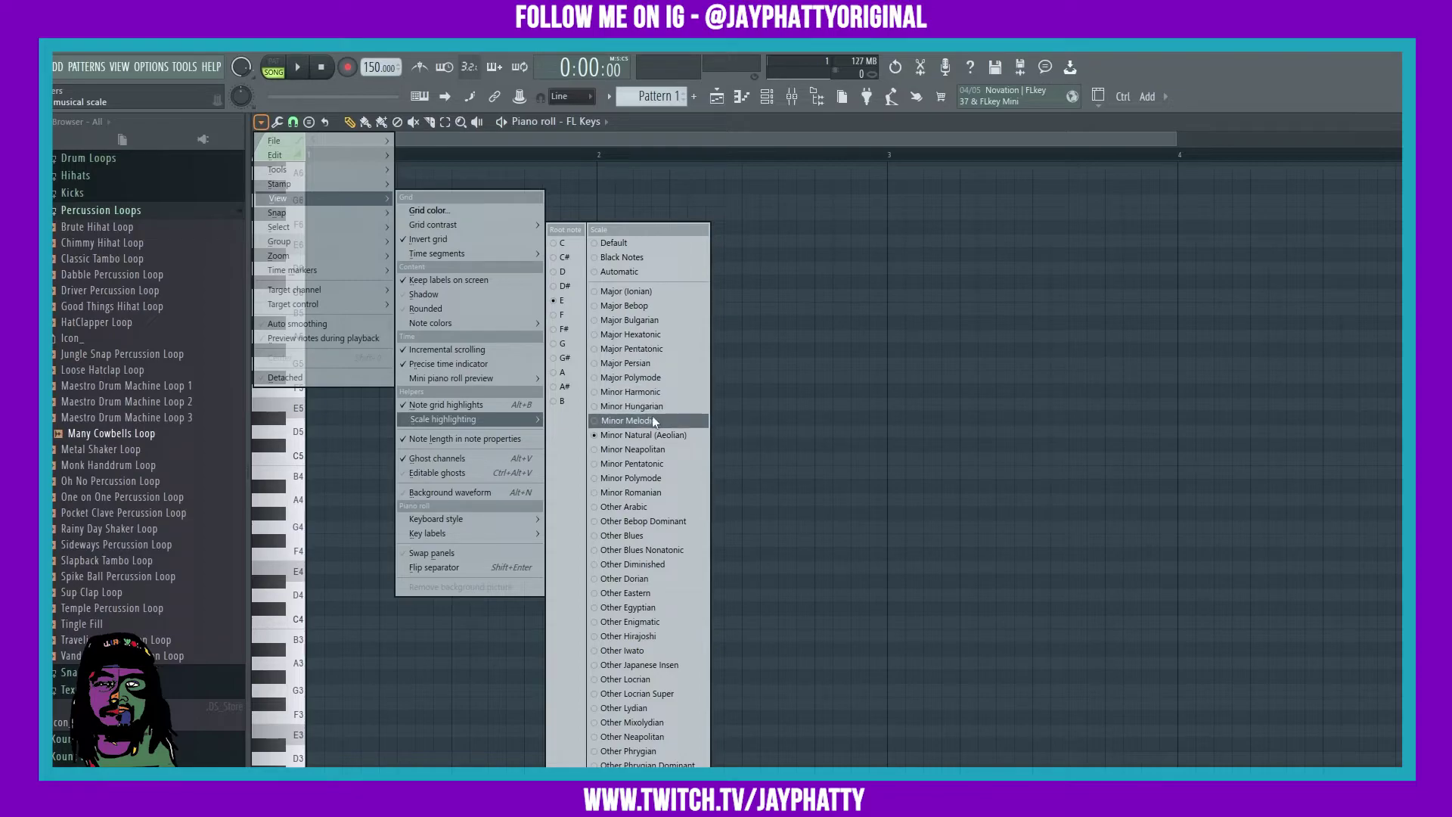
left_click(639, 290)
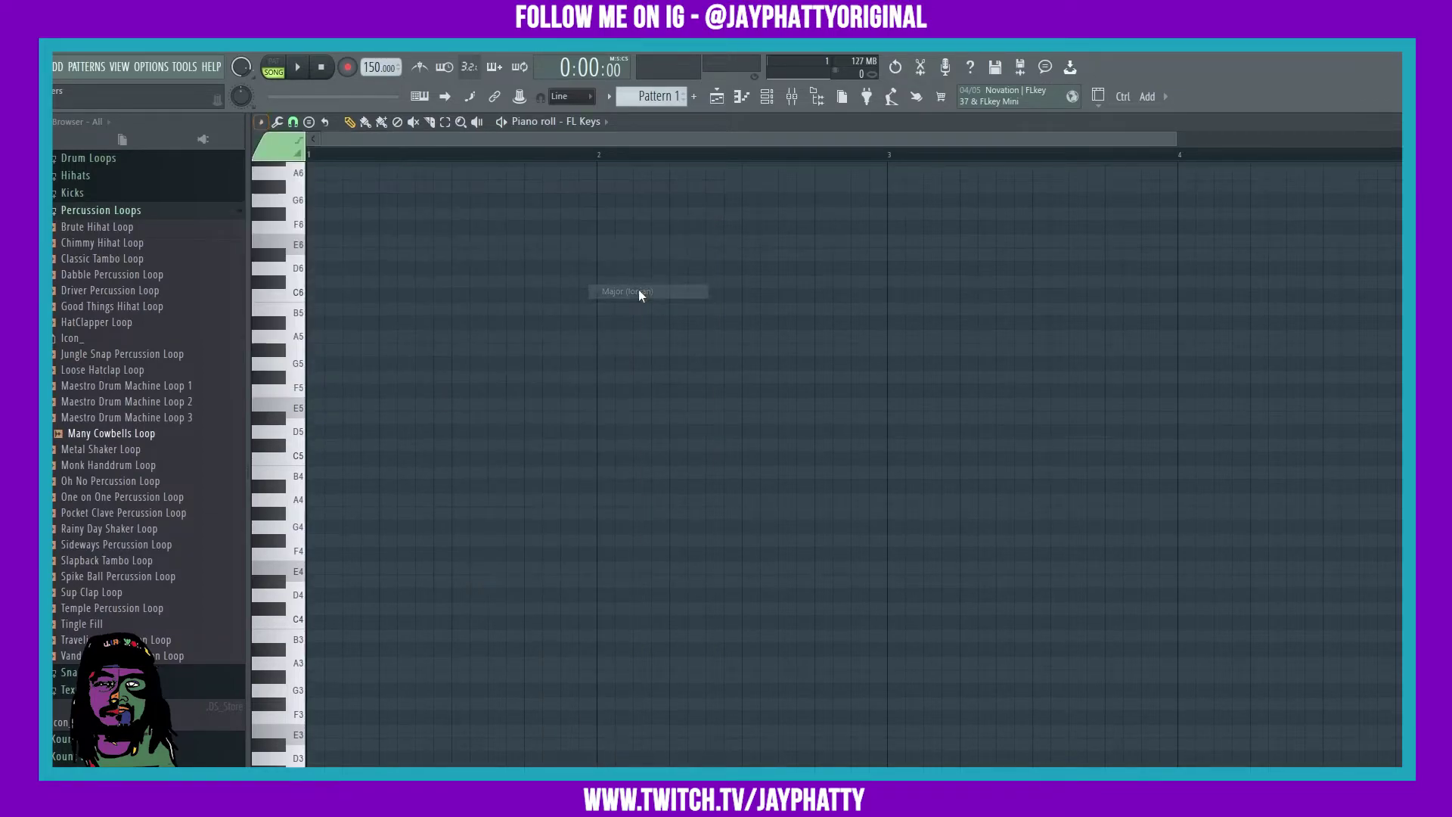